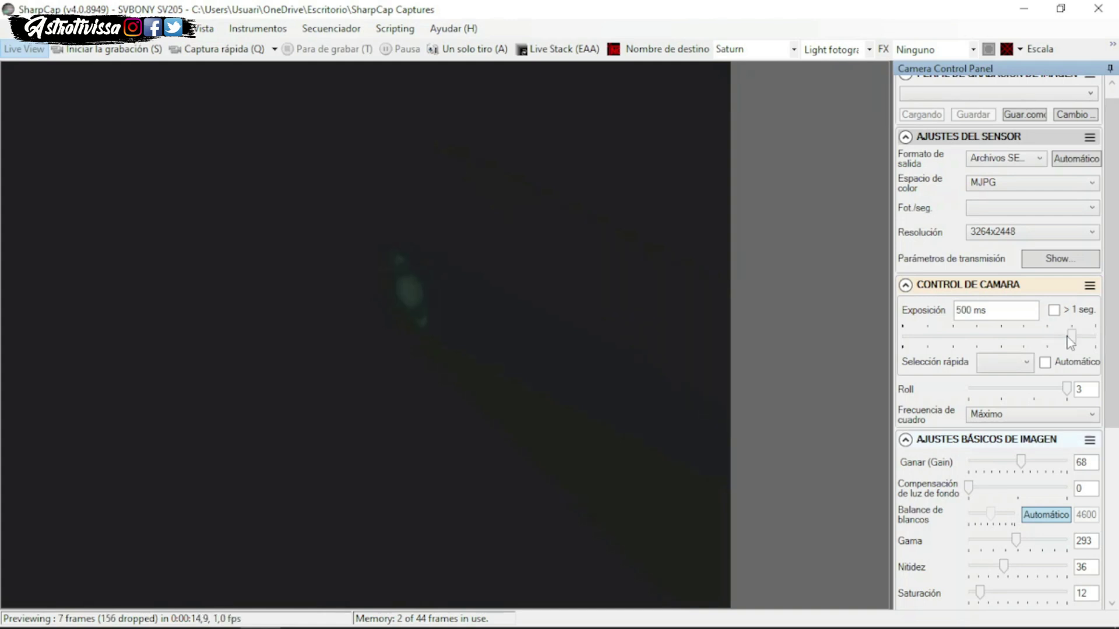
Step: In the camera controls, set the exposure to 500 ms and gamma to 297, and fine-tune the gain for Saturn
{"action": "left_click_drag", "start_coordinate": [1072, 338], "coordinate": [977, 347]}
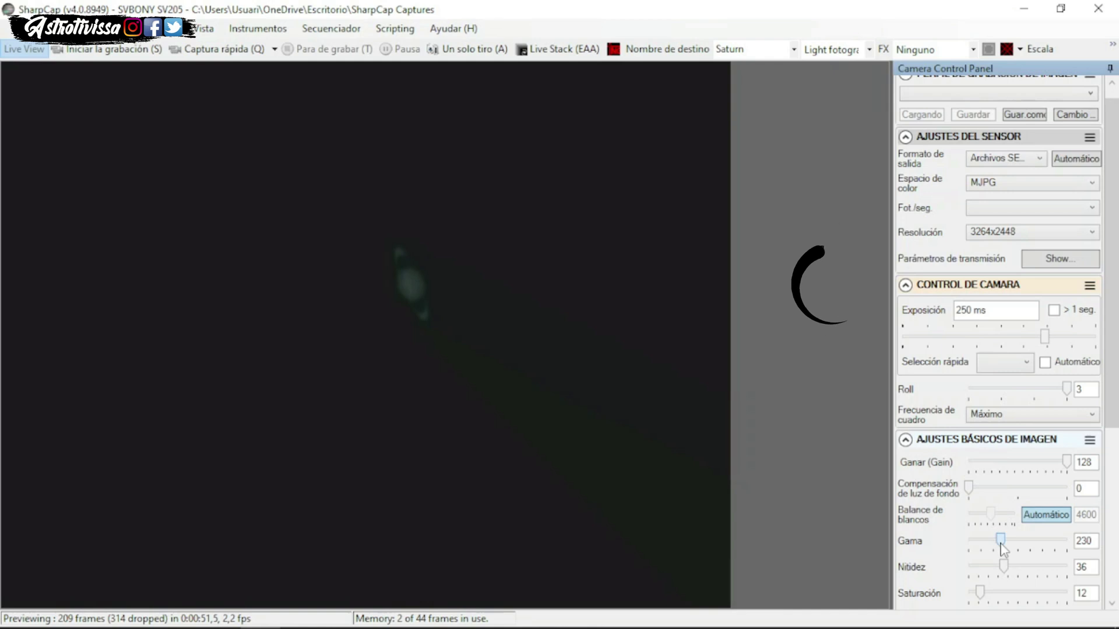
{"action": "left_click_drag", "start_coordinate": [1014, 543], "coordinate": [1019, 553]}
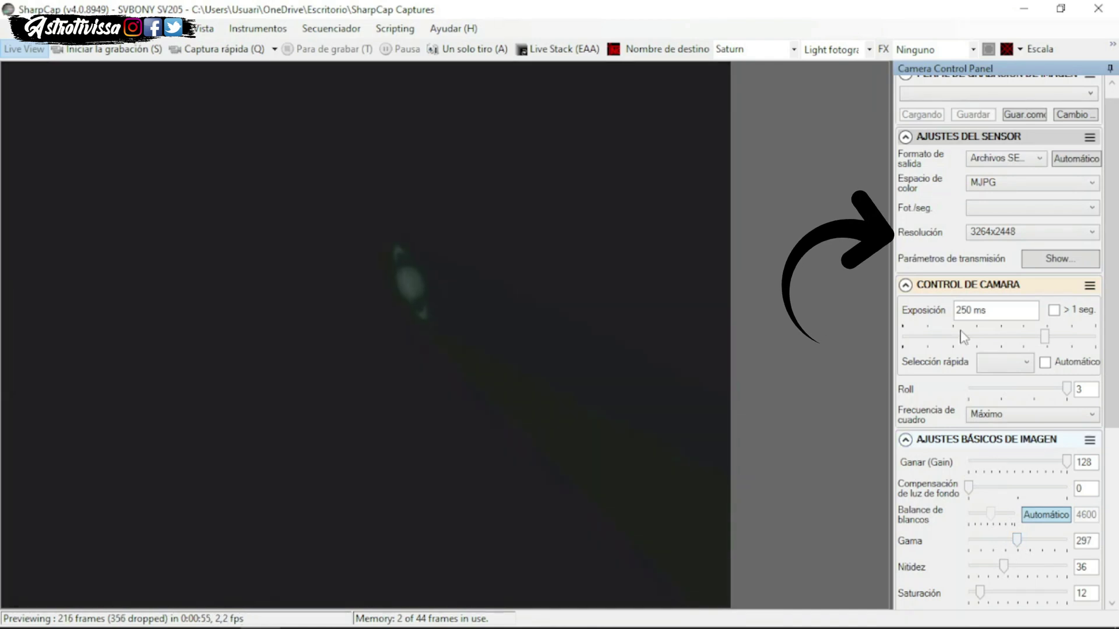
{"action": "left_click_drag", "start_coordinate": [1046, 337], "coordinate": [1062, 339]}
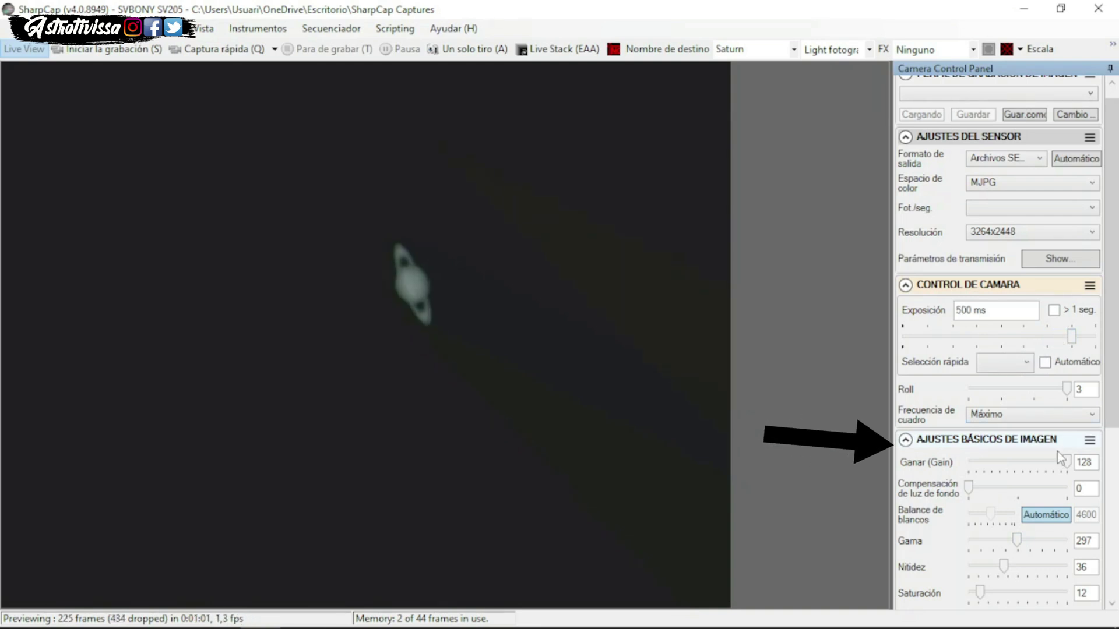
{"action": "left_click_drag", "start_coordinate": [1062, 463], "coordinate": [1053, 463]}
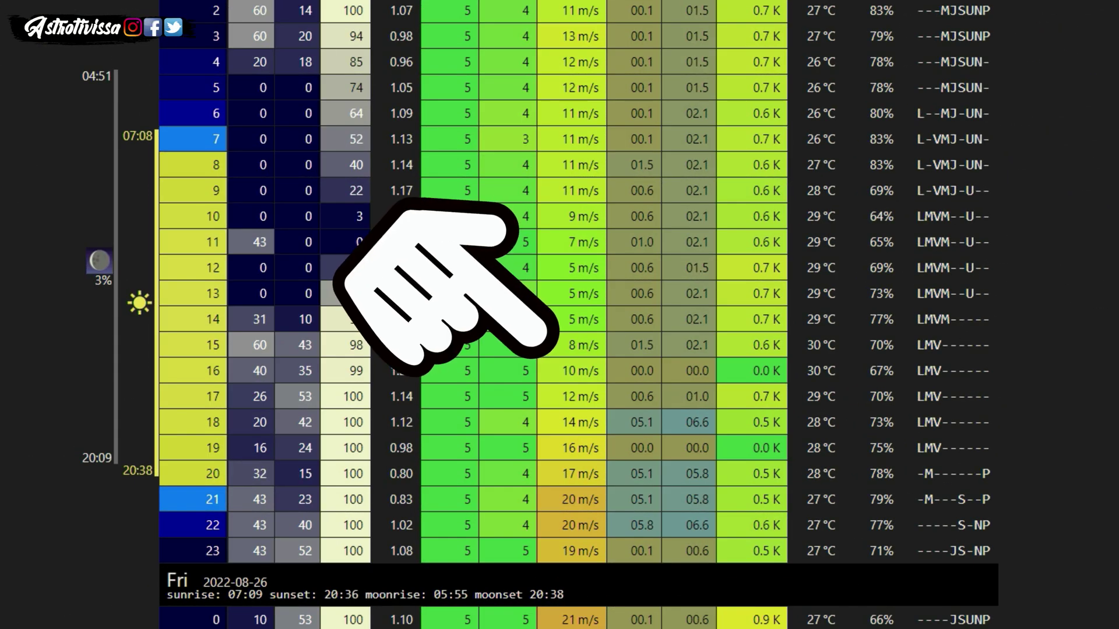
Step: Switch to the astronomical forecast and examine its hourly sky conditions through Saturday 2022-08-27
{"action": "scroll", "coordinate": [578, 314], "scroll_direction": "down", "scroll_amount": 3}
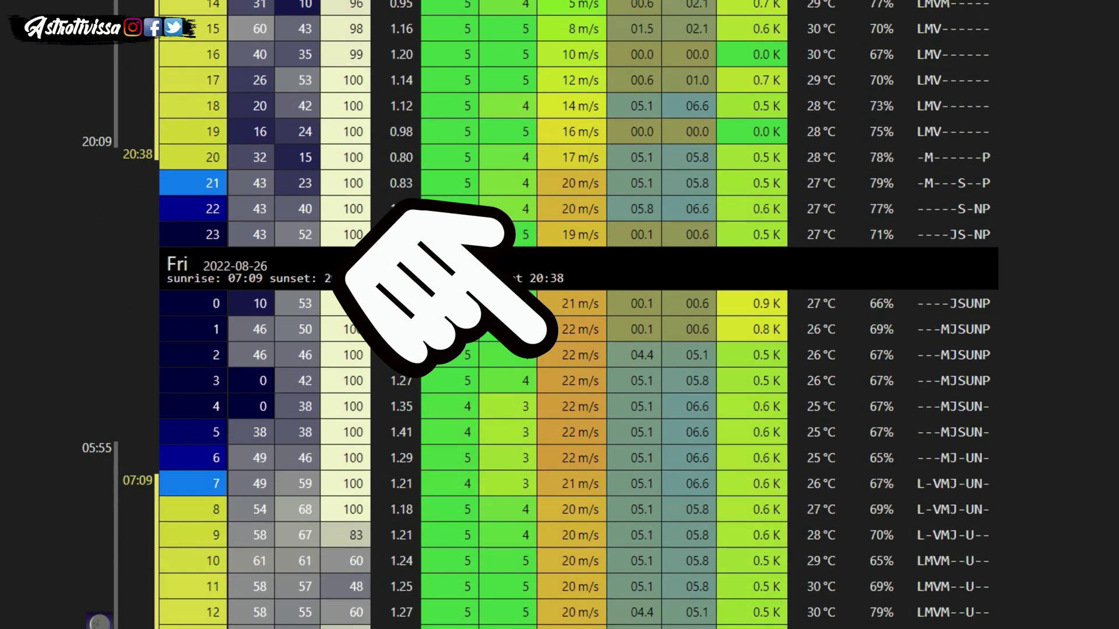
{"action": "scroll", "coordinate": [579, 315], "scroll_direction": "down", "scroll_amount": 2}
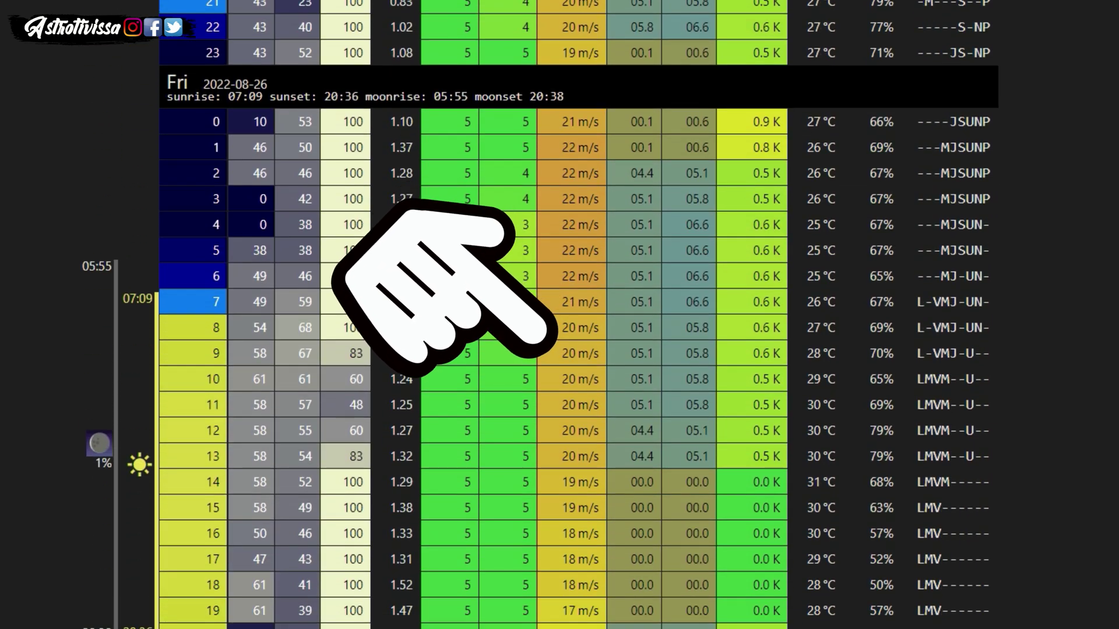
{"action": "scroll", "coordinate": [579, 315], "scroll_direction": "down", "scroll_amount": 4}
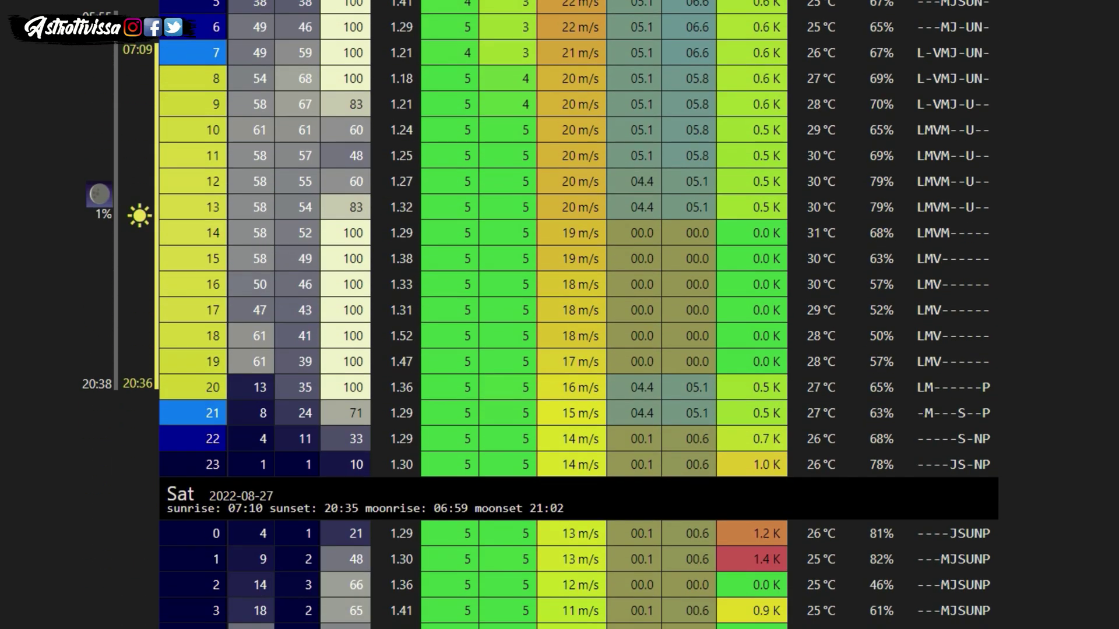
{"action": "scroll", "coordinate": [578, 315], "scroll_direction": "down", "scroll_amount": 3}
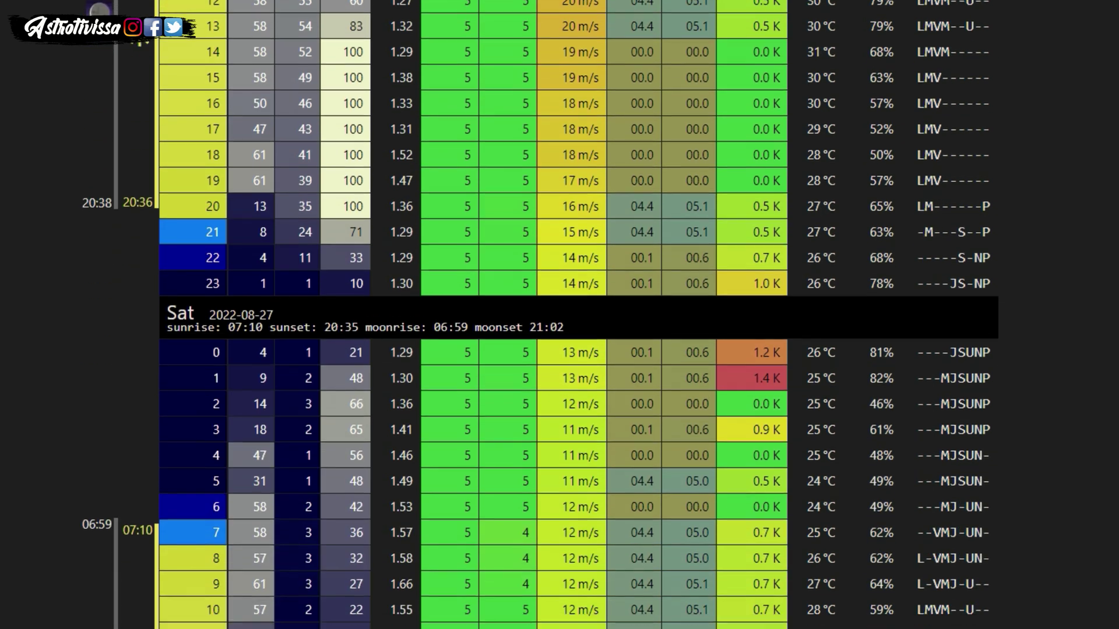
{"action": "scroll", "coordinate": [579, 314], "scroll_direction": "down", "scroll_amount": 3}
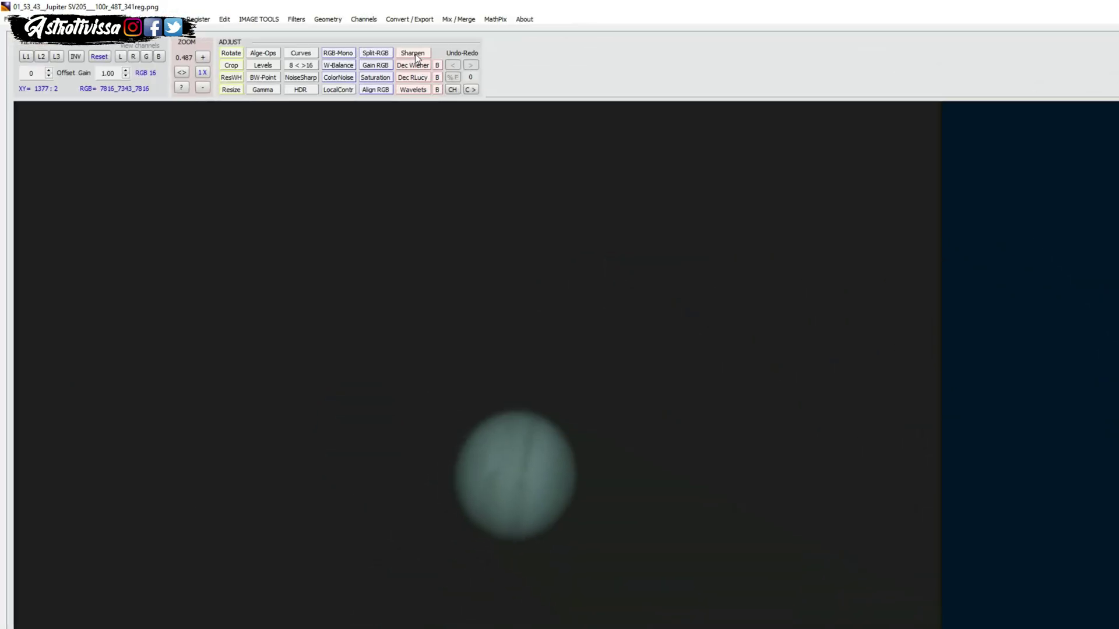
Step: In AstroSurface, preview the Sharpen filter on a region around Jupiter at 56 %, raising the size to 4.5 pixels and then reducing it slightly
{"action": "left_click", "coordinate": [415, 54]}
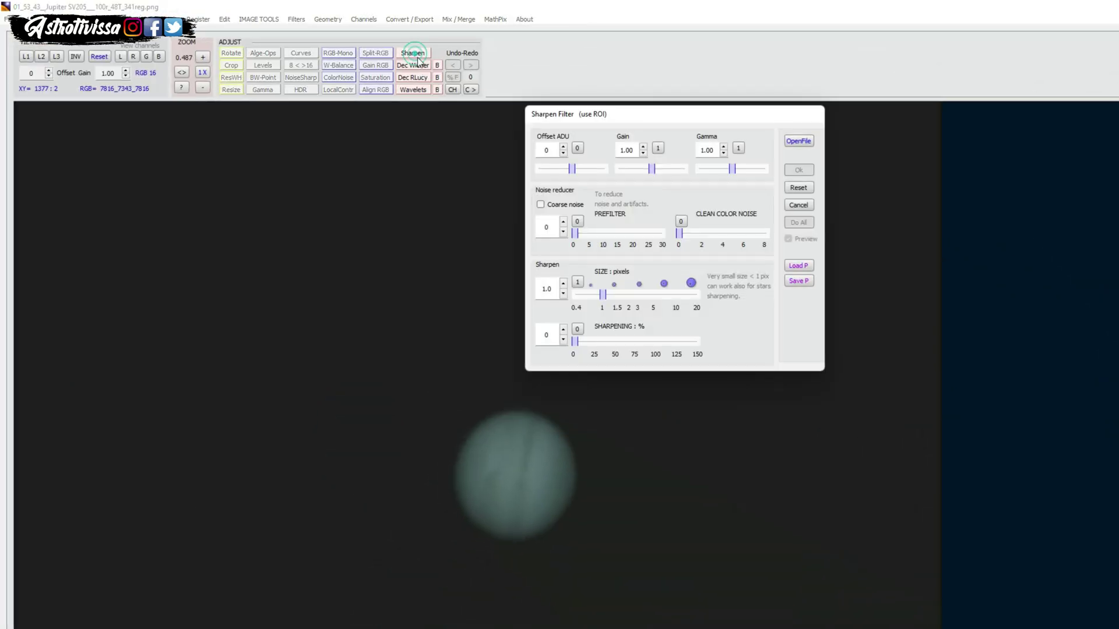
{"action": "left_click_drag", "start_coordinate": [409, 357], "coordinate": [672, 593]}
{"action": "left_click_drag", "start_coordinate": [575, 341], "coordinate": [598, 349]}
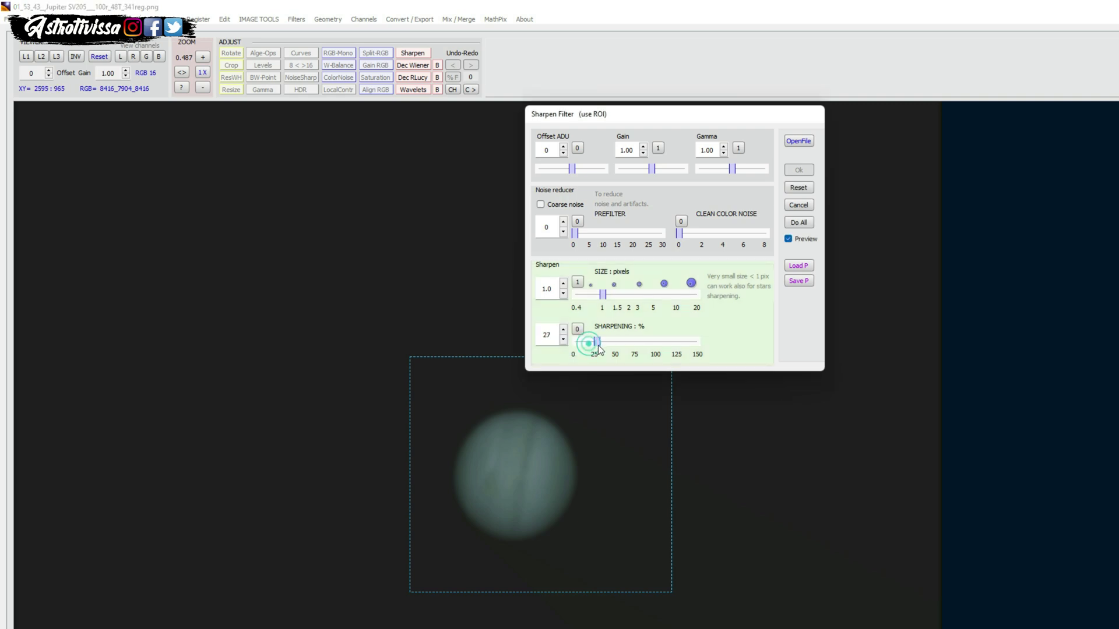
{"action": "left_click_drag", "start_coordinate": [603, 295], "coordinate": [650, 295]}
{"action": "left_click_drag", "start_coordinate": [606, 343], "coordinate": [625, 347]}
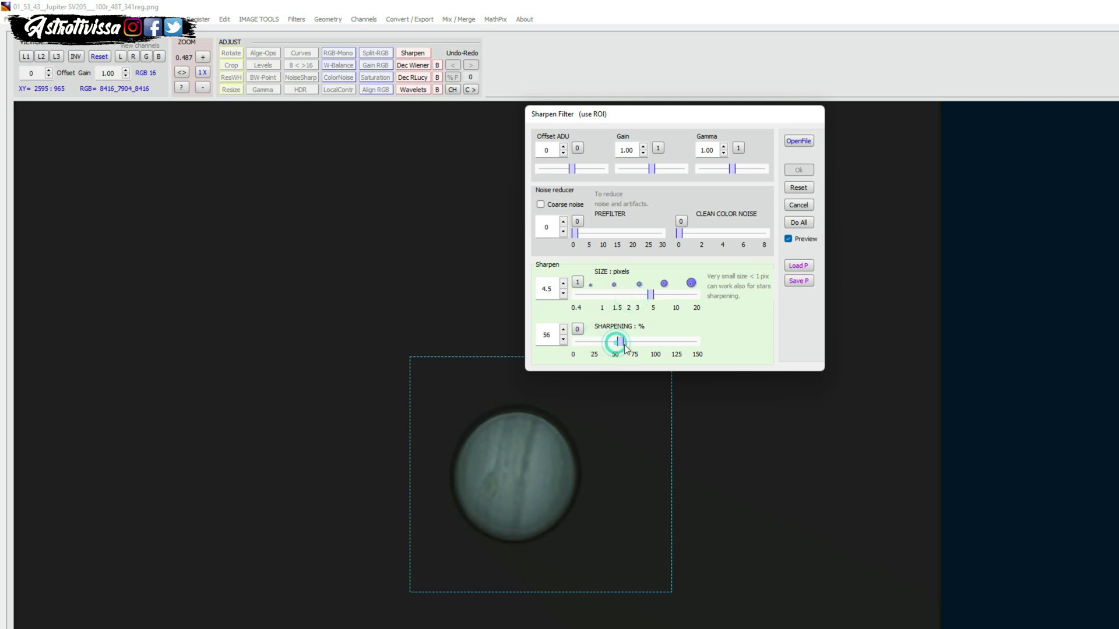
{"action": "mouse_move", "coordinate": [656, 301]}
{"action": "left_mouse_down"}
{"action": "mouse_move", "coordinate": [676, 301]}
{"action": "mouse_move", "coordinate": [641, 300]}
{"action": "left_mouse_up"}
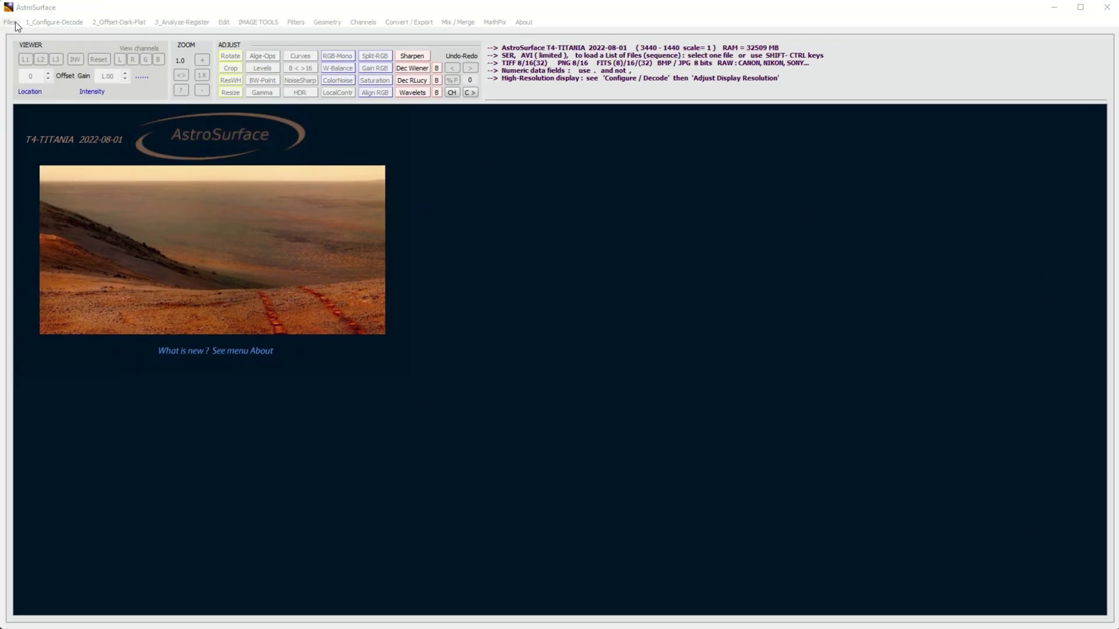
Step: Open the Jupiter video 01_53_43.ser and load it into Analyze and Register with RGB decoding
{"action": "left_click", "coordinate": [11, 22]}
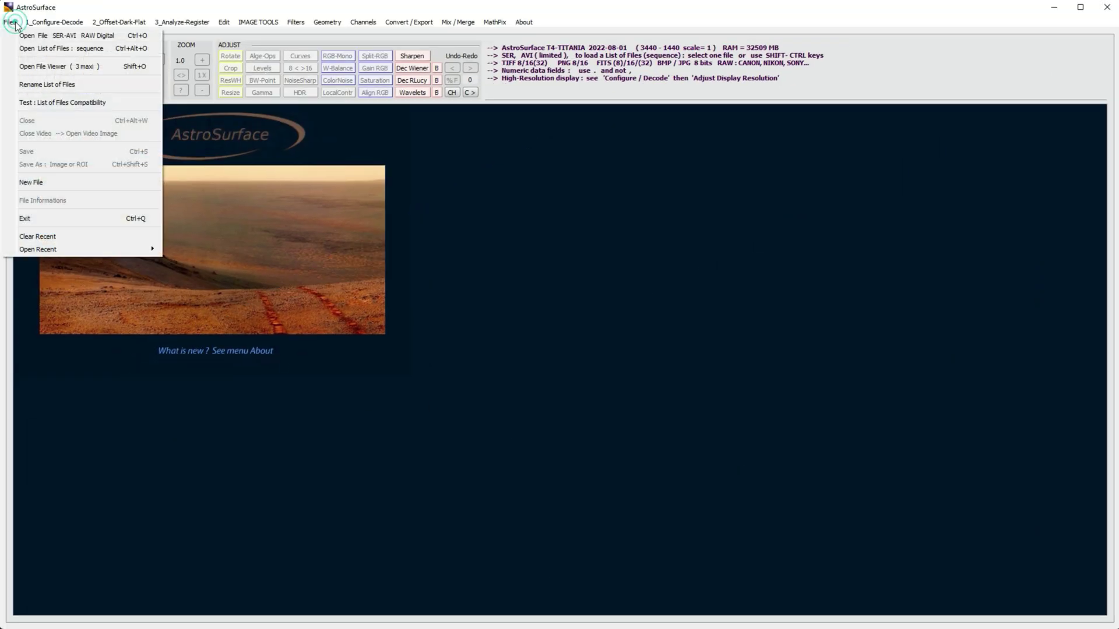
{"action": "left_click", "coordinate": [11, 22]}
{"action": "left_click", "coordinate": [244, 125]}
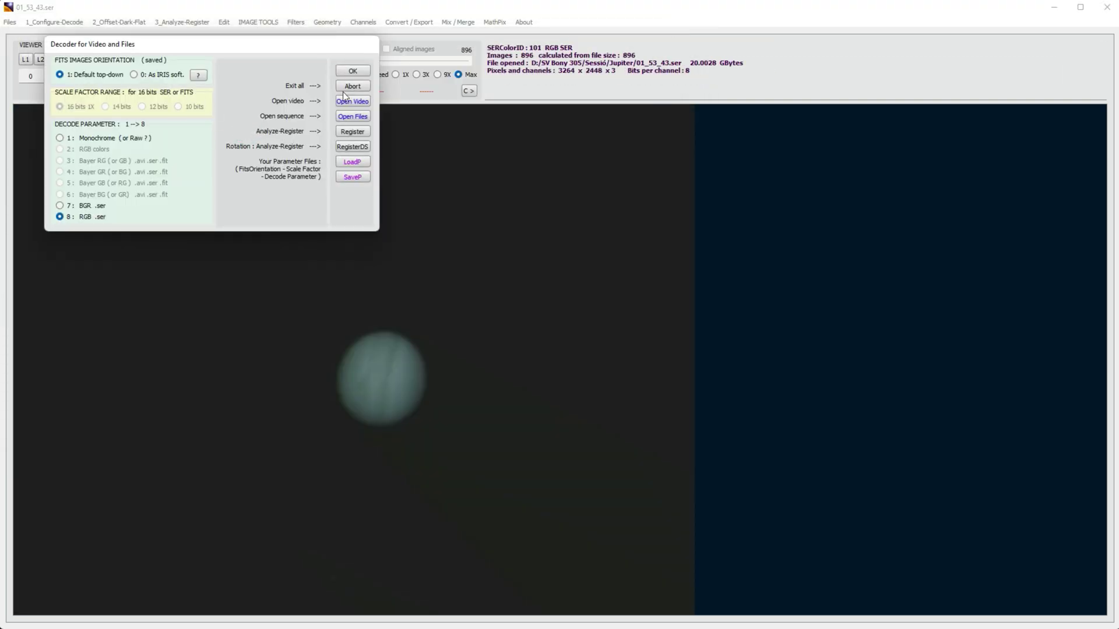
{"action": "left_click", "coordinate": [353, 131]}
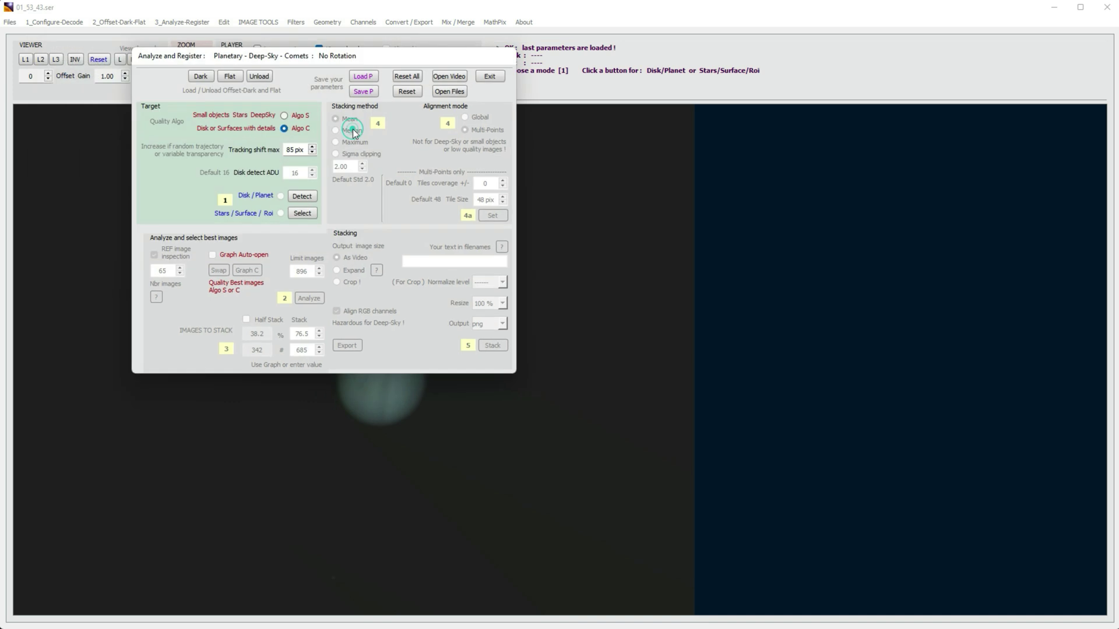
Step: Detect the planet's disk in the video and select Jupiter as the registration target
{"action": "left_click", "coordinate": [298, 200]}
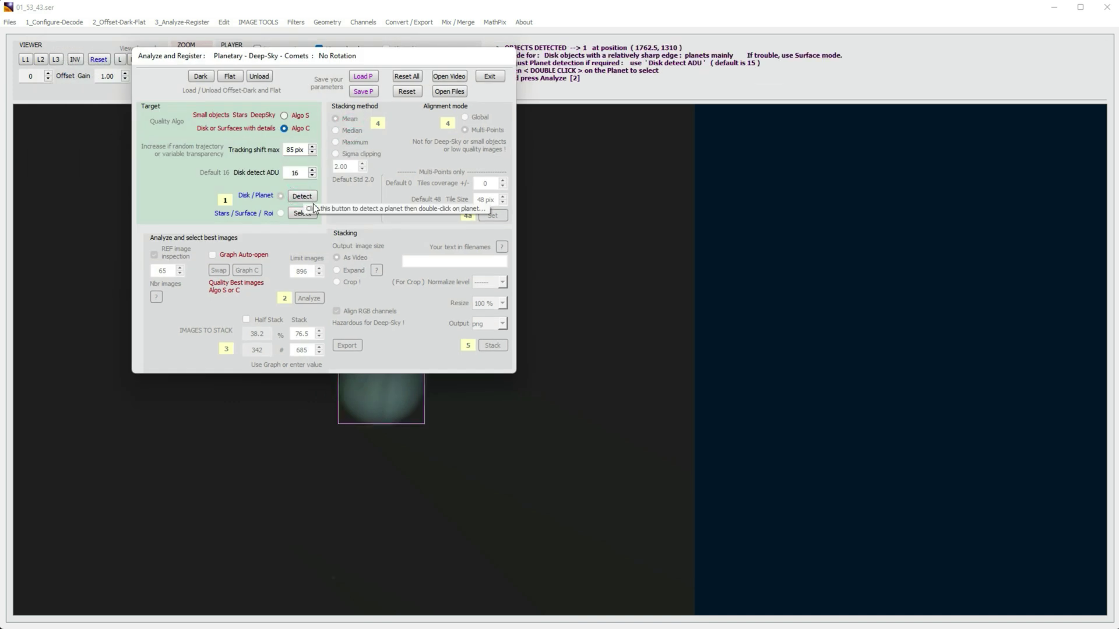
{"action": "left_click_drag", "start_coordinate": [349, 56], "coordinate": [733, 89]}
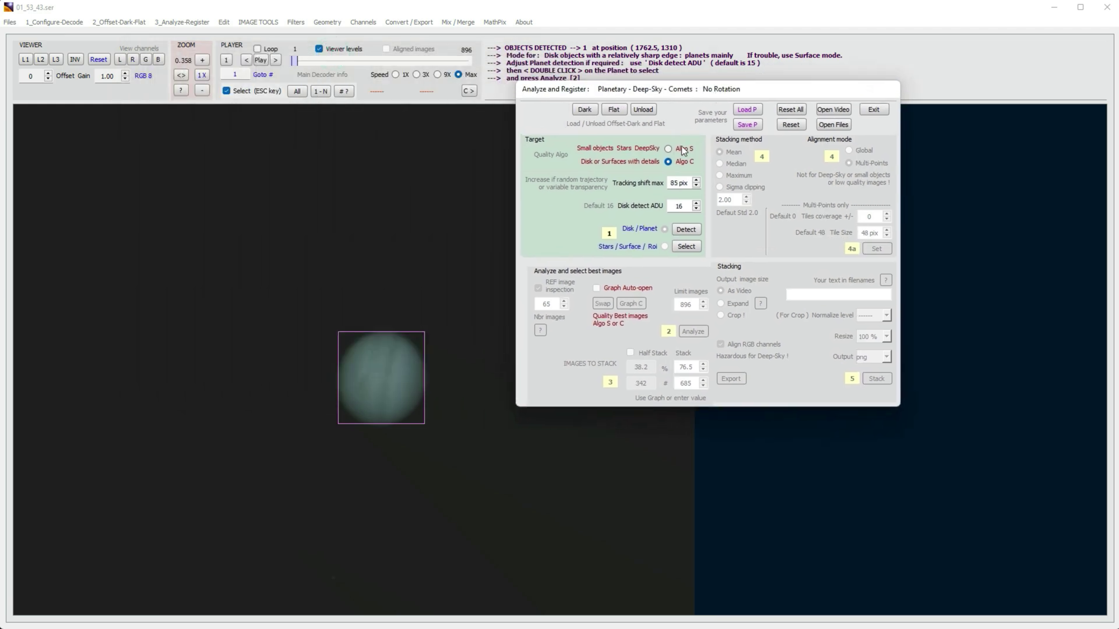
{"action": "double_click", "coordinate": [392, 379]}
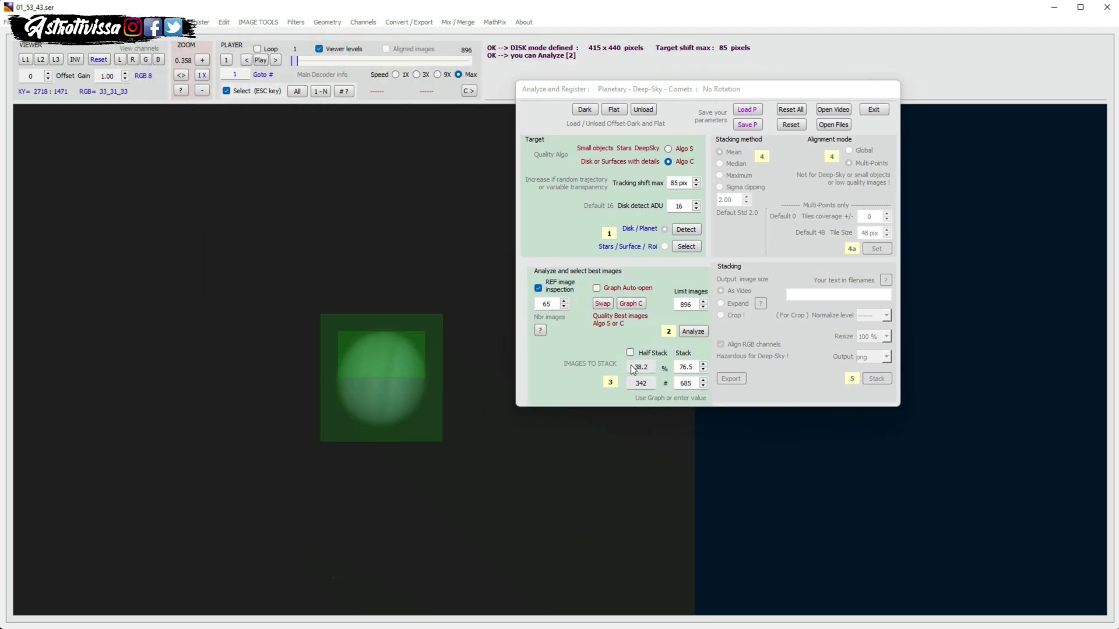
Step: Analyze the video frames with the quality graph opening automatically, and choose the best 341 images (38.1 %) for stacking
{"action": "left_click", "coordinate": [596, 289]}
{"action": "left_click", "coordinate": [688, 332]}
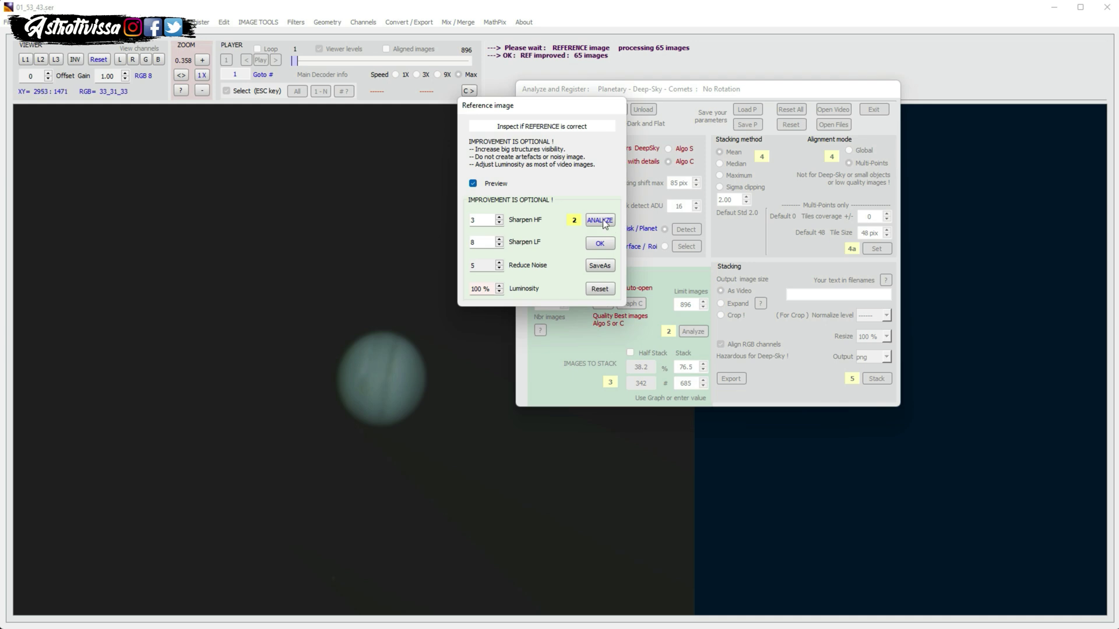
{"action": "left_click", "coordinate": [601, 221]}
{"action": "left_click_drag", "start_coordinate": [646, 262], "coordinate": [599, 257]}
{"action": "left_click_drag", "start_coordinate": [469, 235], "coordinate": [480, 176]}
{"action": "mouse_move", "coordinate": [599, 260]}
{"action": "left_mouse_down"}
{"action": "mouse_move", "coordinate": [638, 256]}
{"action": "mouse_move", "coordinate": [597, 254]}
{"action": "left_mouse_up"}
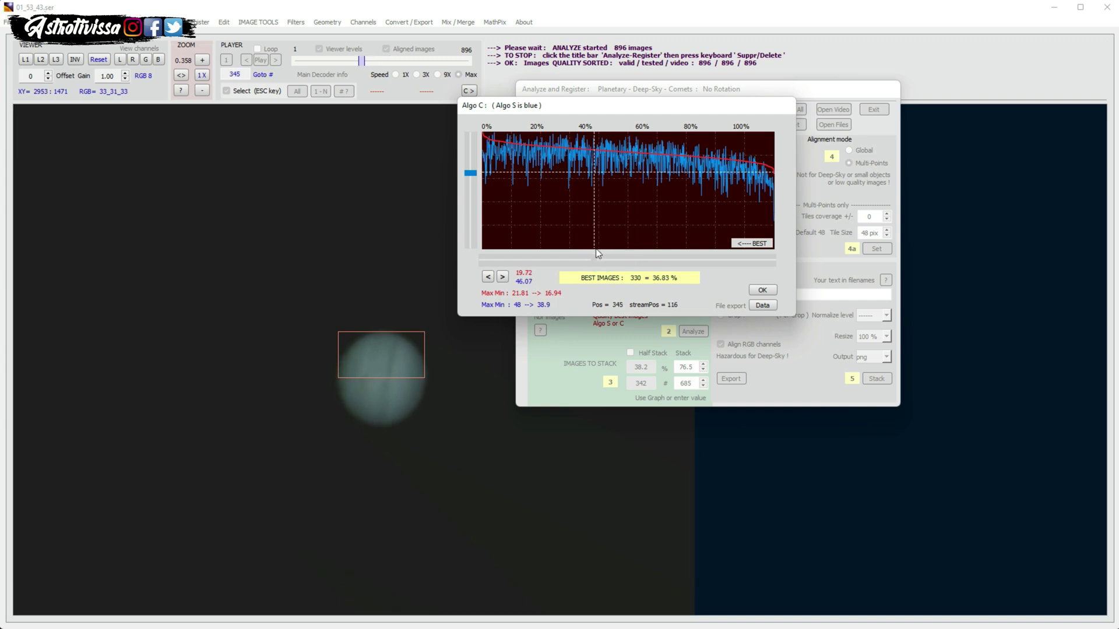
{"action": "left_click", "coordinate": [762, 290]}
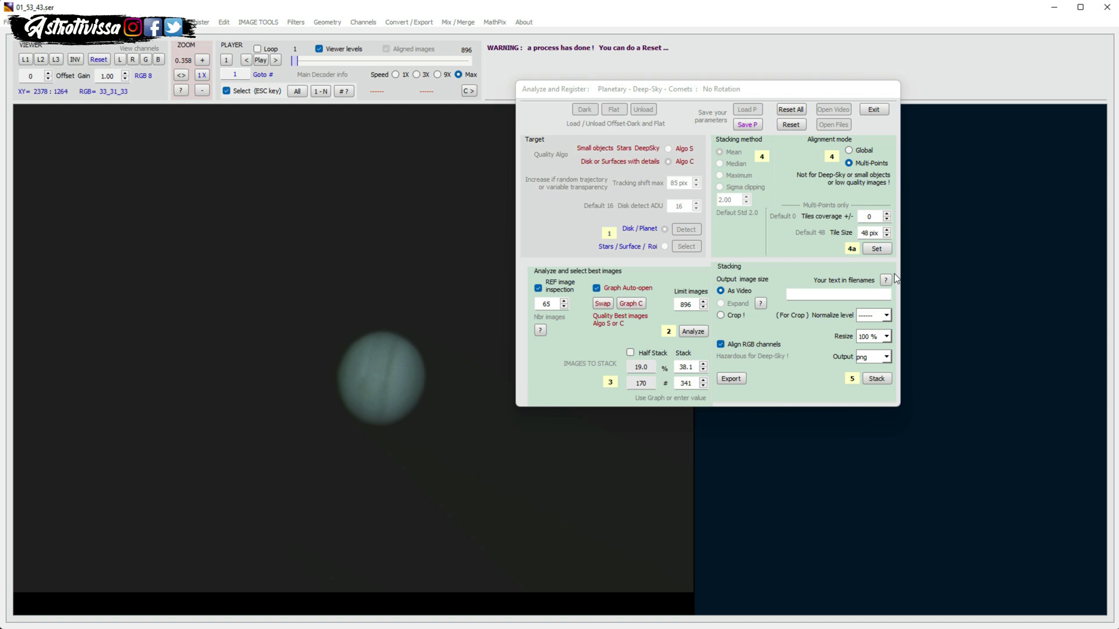
Step: Set multi-point tiles of 48 pixels over Jupiter and stack the images with the filename text "Jupiter SV205"
{"action": "left_click", "coordinate": [885, 249]}
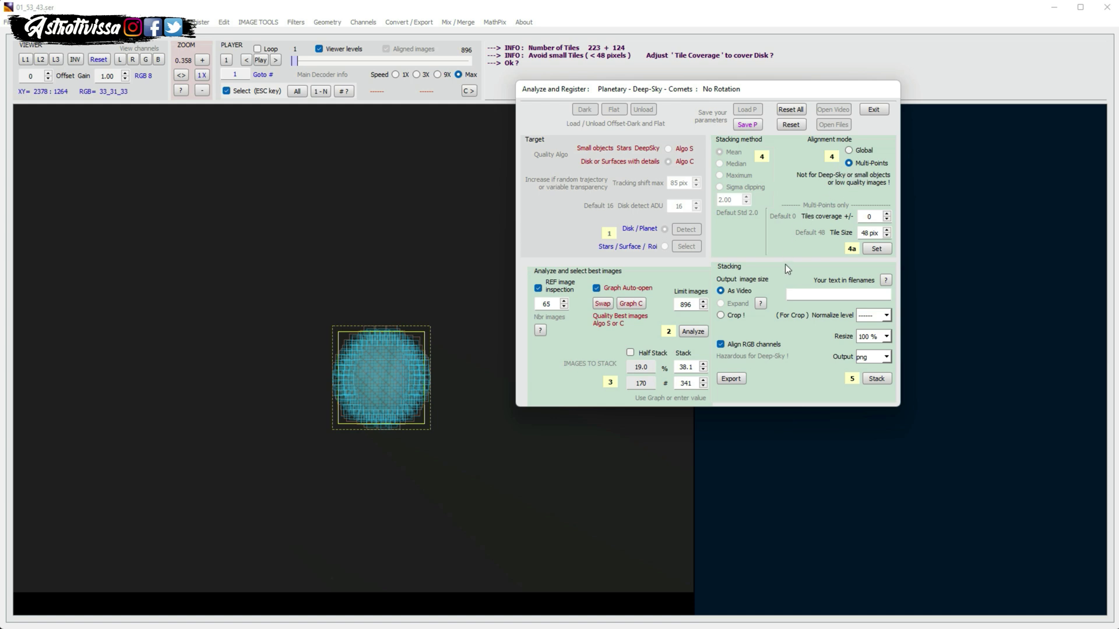
{"action": "left_click", "coordinate": [801, 292]}
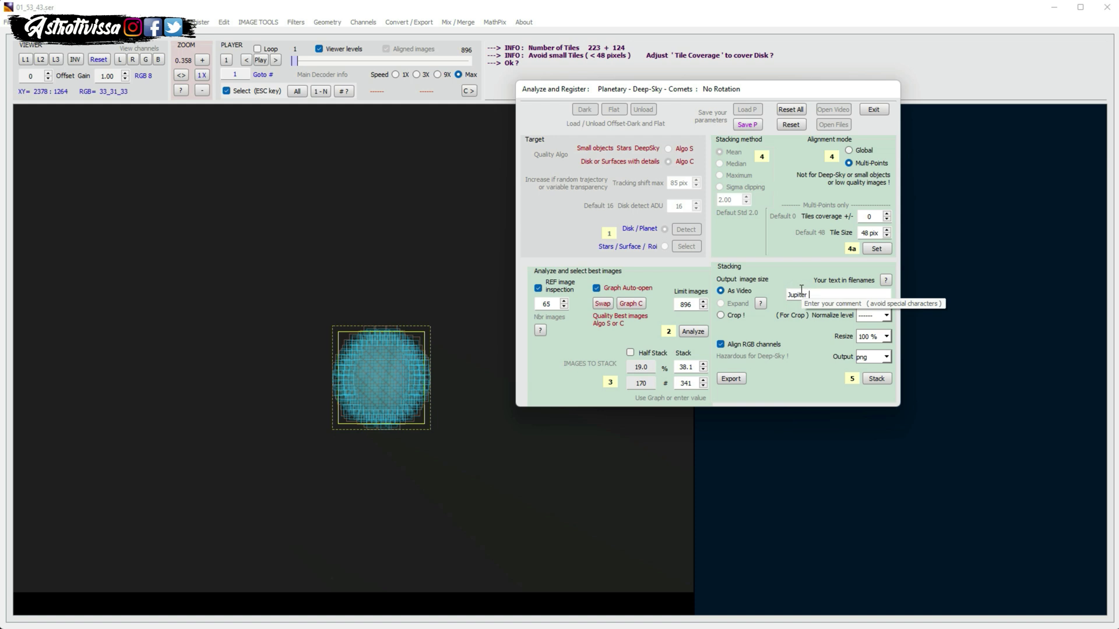
{"action": "type", "text": "Jupiter SV205"}
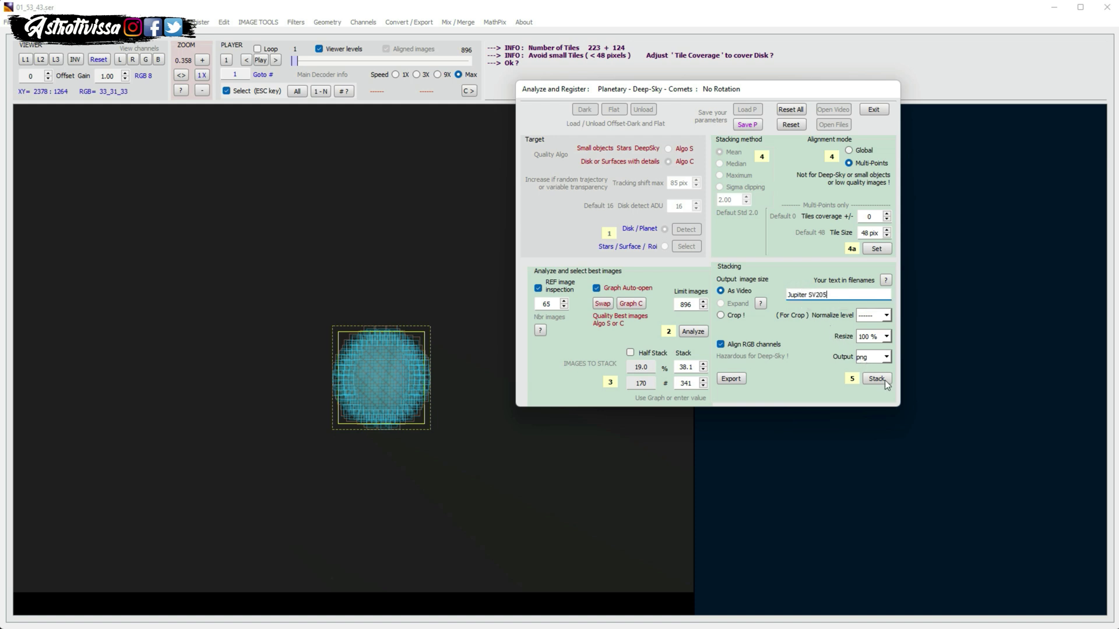
{"action": "left_click", "coordinate": [885, 380]}
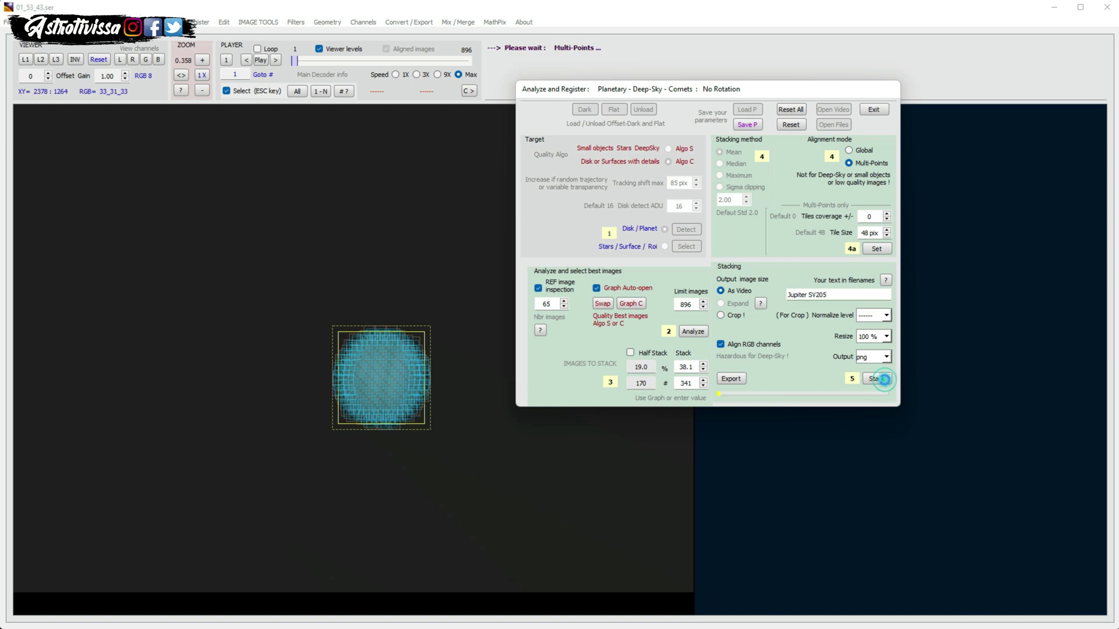
{"action": "left_click", "coordinate": [886, 129]}
Step: Apply the Sharpen filter to the stacked image, tuning size to about 2.3 pixels and the sharpening percentage on a region around Jupiter
{"action": "left_click", "coordinate": [414, 58]}
{"action": "left_click_drag", "start_coordinate": [459, 437], "coordinate": [470, 452]}
{"action": "left_click_drag", "start_coordinate": [567, 264], "coordinate": [595, 264]}
{"action": "left_click_drag", "start_coordinate": [539, 311], "coordinate": [563, 324]}
{"action": "left_click", "coordinate": [576, 310]}
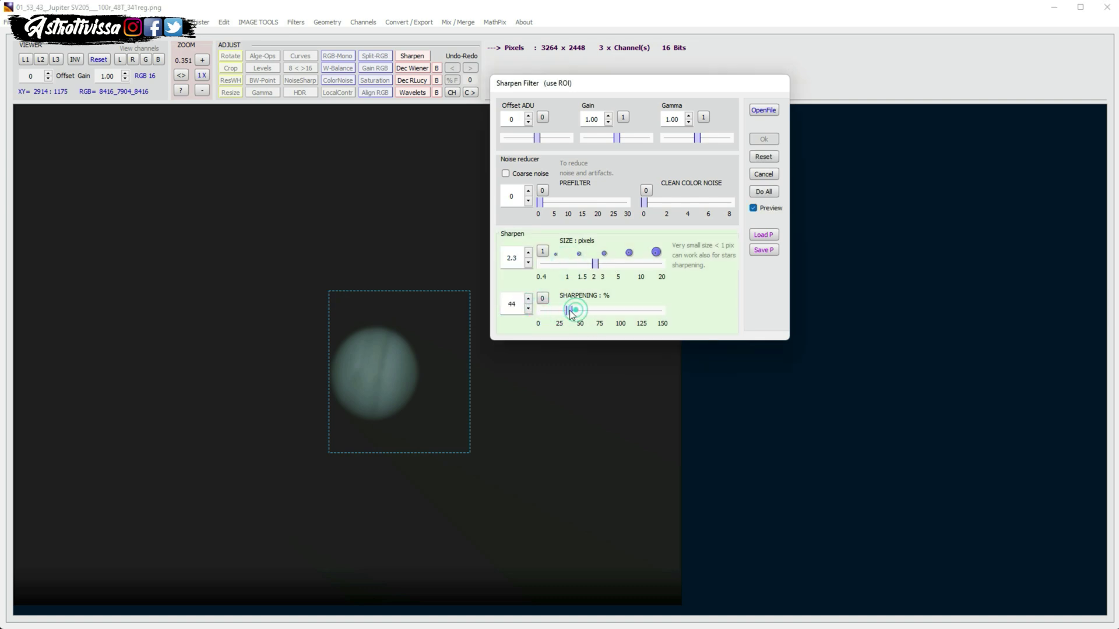
{"action": "mouse_move", "coordinate": [595, 264]}
{"action": "left_mouse_down"}
{"action": "mouse_move", "coordinate": [630, 263]}
{"action": "mouse_move", "coordinate": [593, 267]}
{"action": "left_mouse_up"}
{"action": "left_click", "coordinate": [563, 311]}
{"action": "left_click", "coordinate": [560, 311]}
{"action": "left_click", "coordinate": [764, 139]}
Step: Crop the sharpened image to a smaller area around Jupiter
{"action": "left_click", "coordinate": [230, 69]}
{"action": "left_click_drag", "start_coordinate": [238, 202], "coordinate": [527, 523]}
{"action": "left_click", "coordinate": [304, 86]}
{"action": "left_click", "coordinate": [304, 71]}
Step: Start a wavelet adjustment on Jupiter with HF size 25 and strength 10, and LF size 29 and strength 9
{"action": "left_click", "coordinate": [412, 93]}
{"action": "left_click_drag", "start_coordinate": [298, 48], "coordinate": [474, 70]}
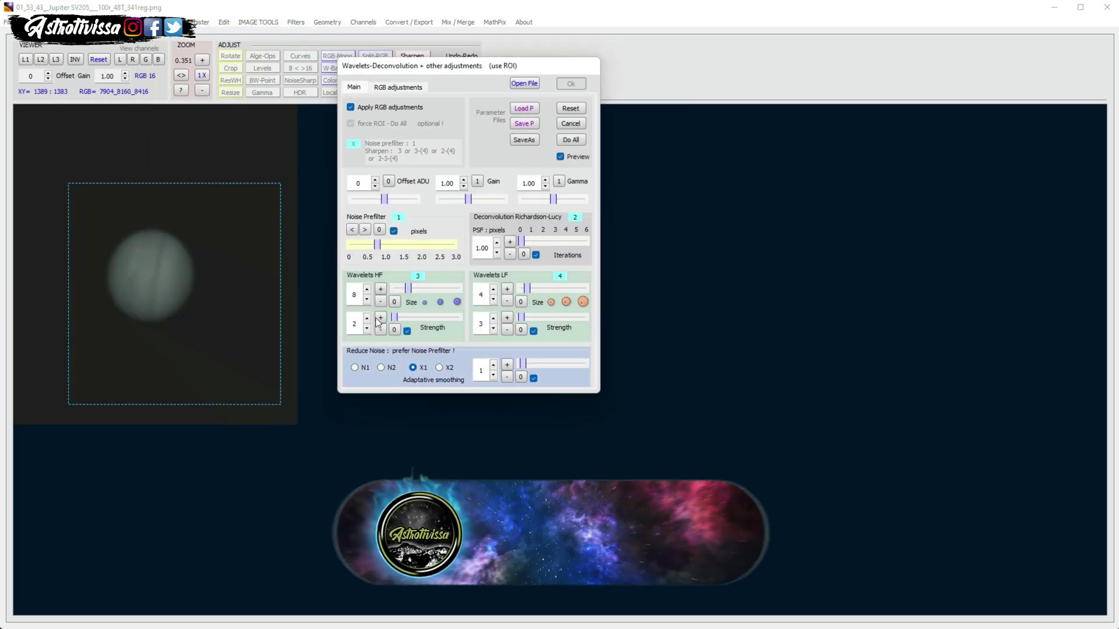
{"action": "left_click_drag", "start_coordinate": [411, 289], "coordinate": [444, 288]}
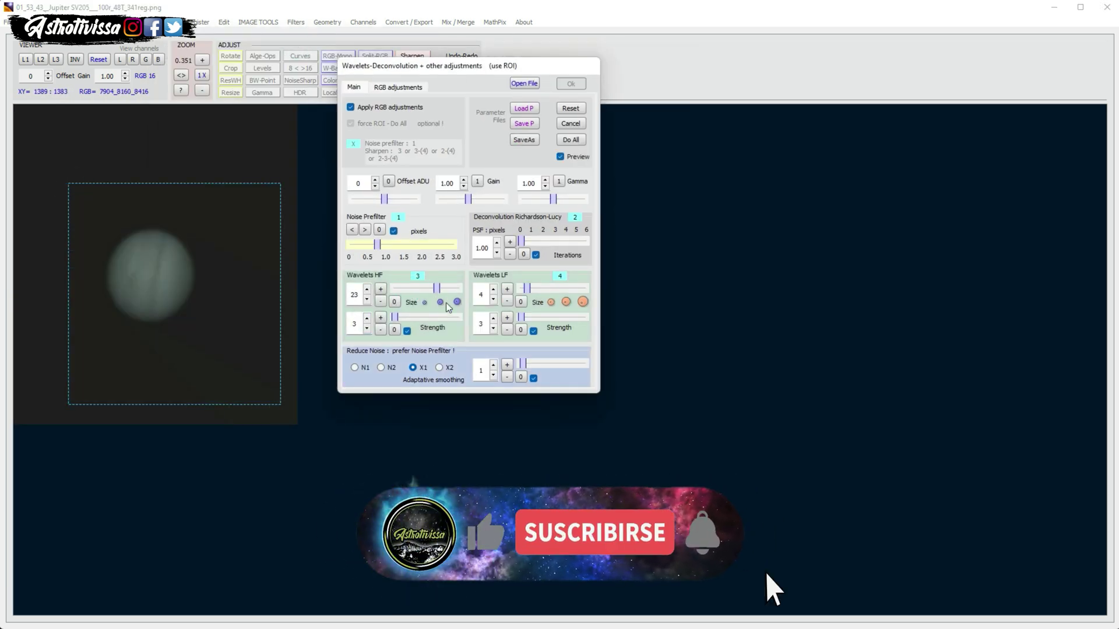
{"action": "left_click_drag", "start_coordinate": [395, 317], "coordinate": [400, 319]}
{"action": "left_click_drag", "start_coordinate": [444, 289], "coordinate": [440, 289]}
{"action": "left_click_drag", "start_coordinate": [521, 317], "coordinate": [573, 289]}
{"action": "left_click_drag", "start_coordinate": [507, 65], "coordinate": [691, 86]}
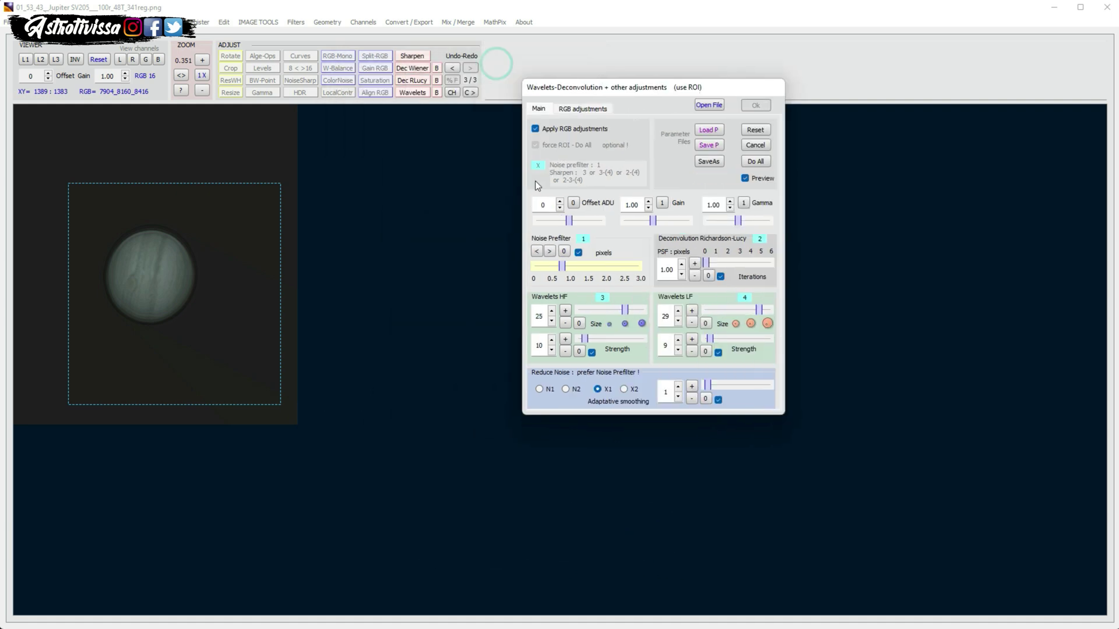
Step: Refine the wavelets to HF size 28 and strength 4, with LF strength 11 and LF size slightly above 15
{"action": "left_click", "coordinate": [202, 75]}
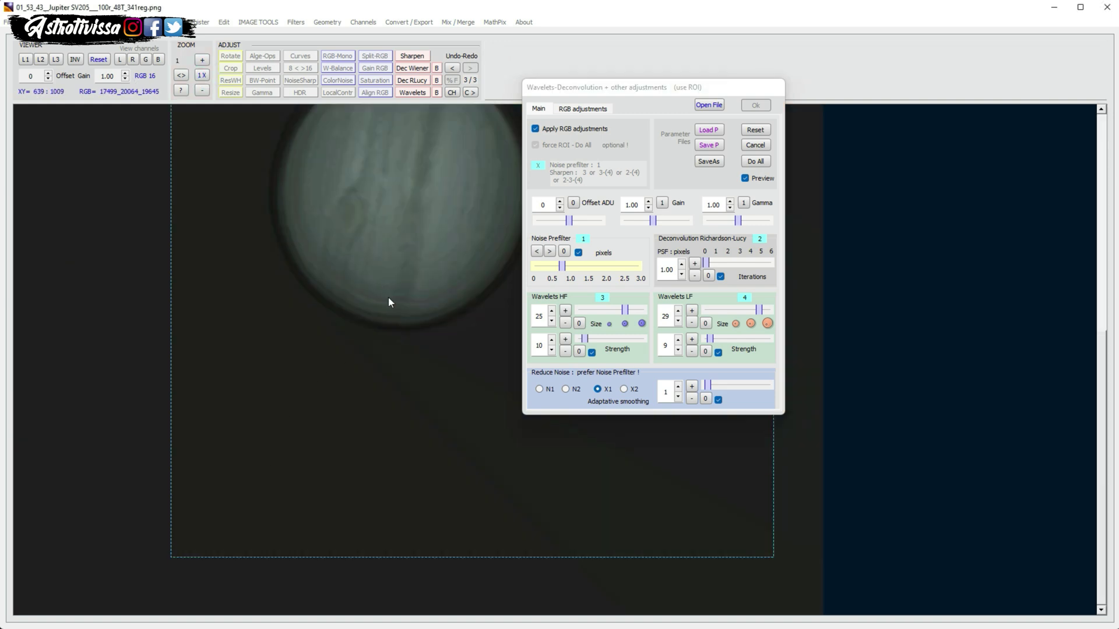
{"action": "left_click_drag", "start_coordinate": [595, 87], "coordinate": [711, 86]}
{"action": "left_click_drag", "start_coordinate": [875, 308], "coordinate": [851, 310]}
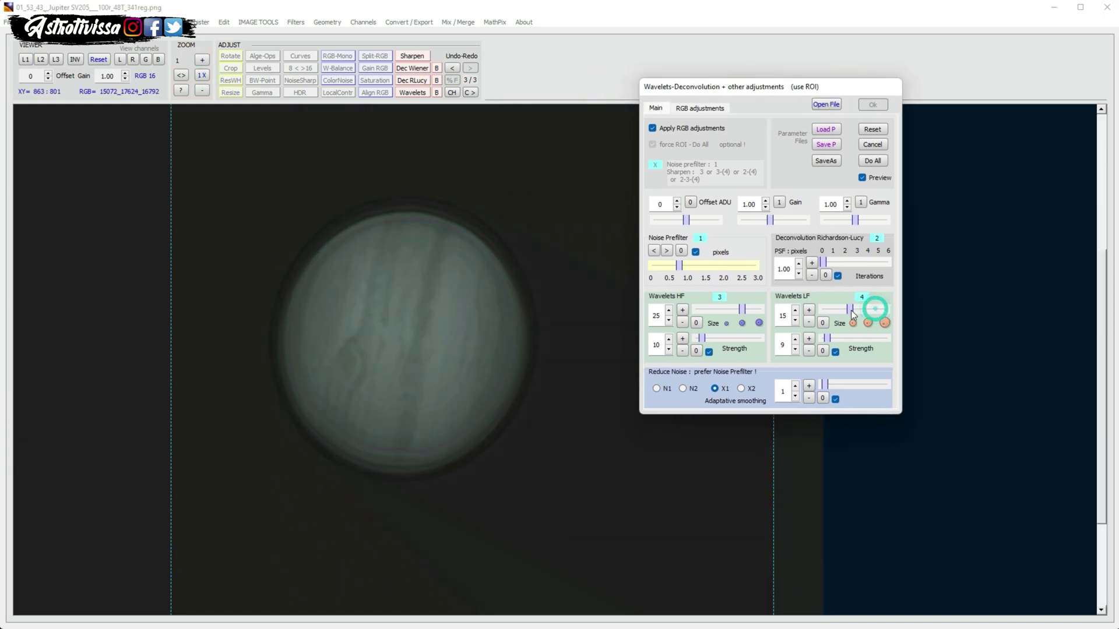
{"action": "left_click", "coordinate": [795, 350]}
{"action": "left_click", "coordinate": [668, 350]}
{"action": "left_click", "coordinate": [669, 339]}
{"action": "left_click", "coordinate": [682, 310]}
{"action": "left_click", "coordinate": [834, 339]}
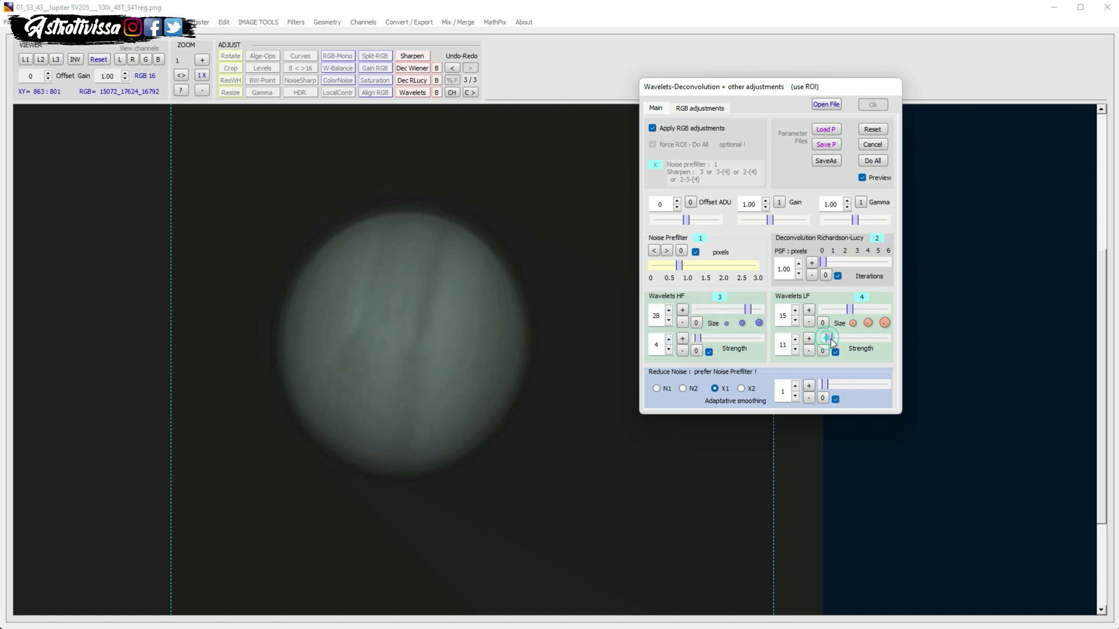
{"action": "left_click", "coordinate": [856, 310]}
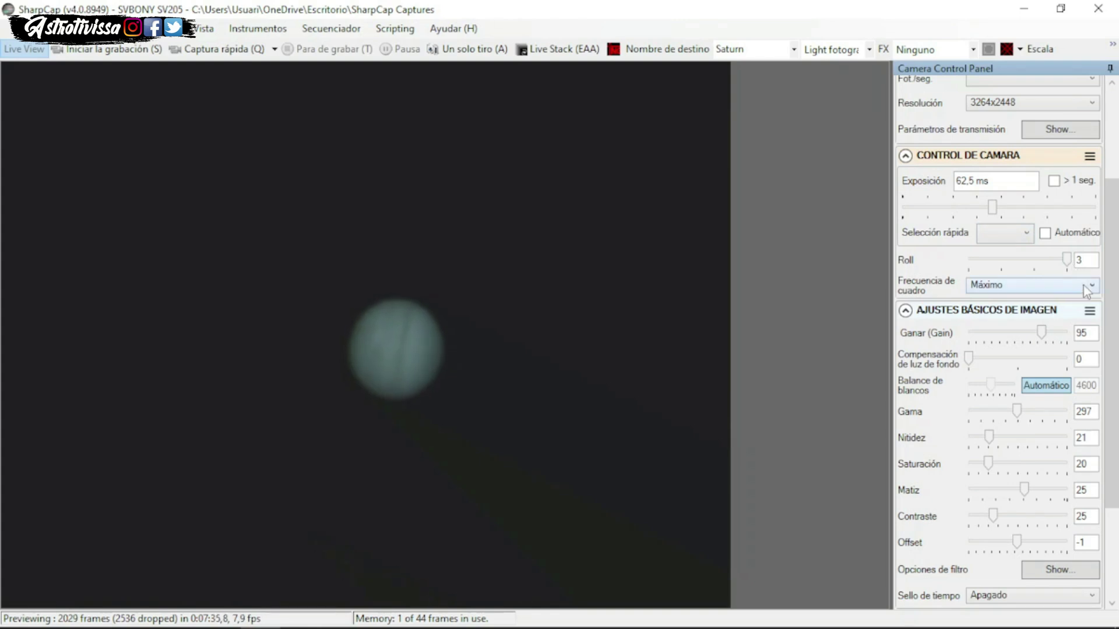
Step: Switch to SharpCap and start recording a Jupiter capture with a time limit of 00:02:00
{"action": "left_click", "coordinate": [173, 29]}
{"action": "left_click", "coordinate": [166, 45]}
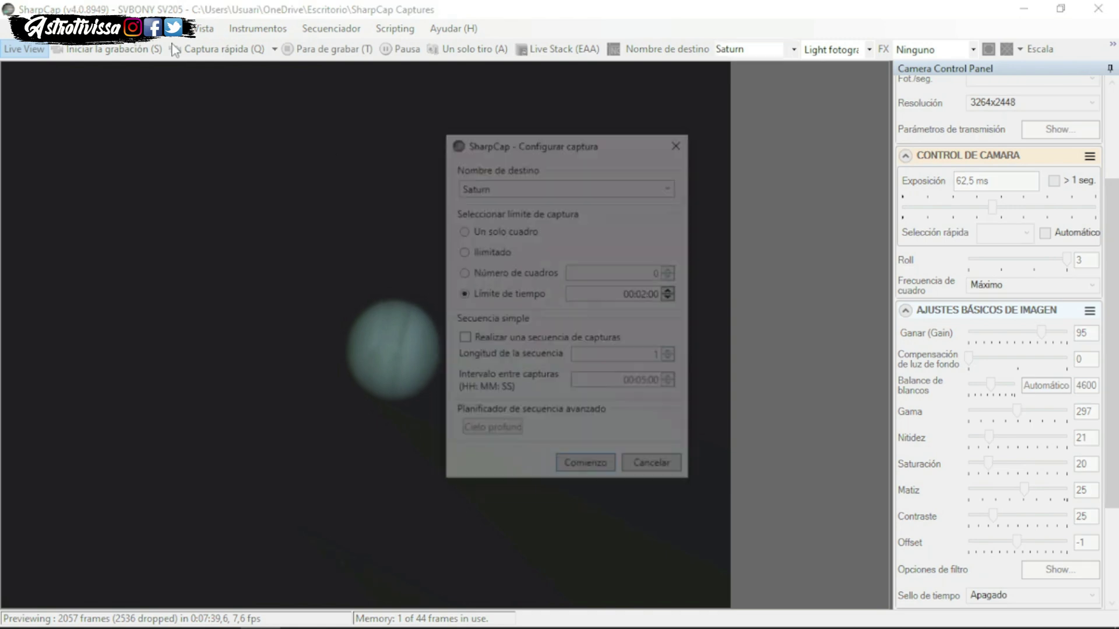
{"action": "left_click", "coordinate": [586, 468]}
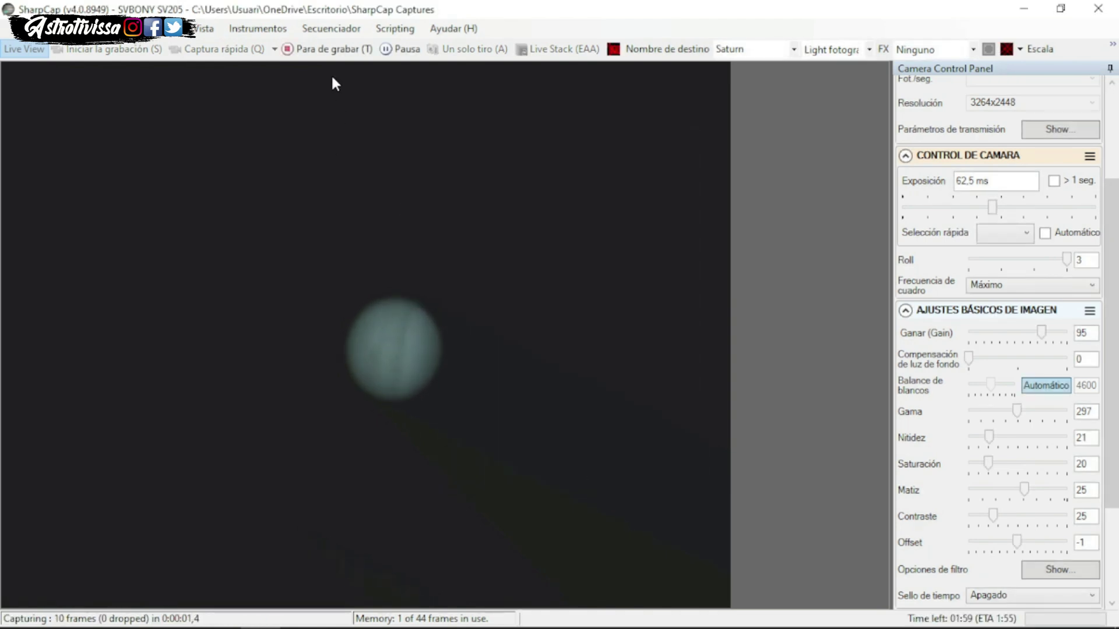